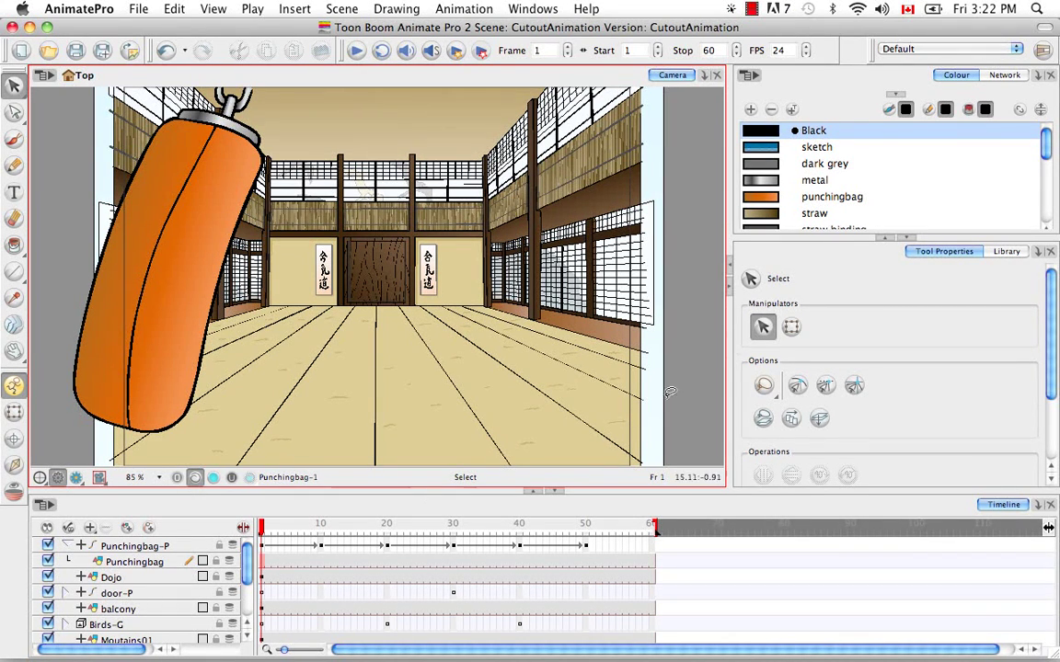
Maximize the Library, expand Animate Pro Library, and open the KarateRabbit folder of KR_ templates.
click(1005, 251)
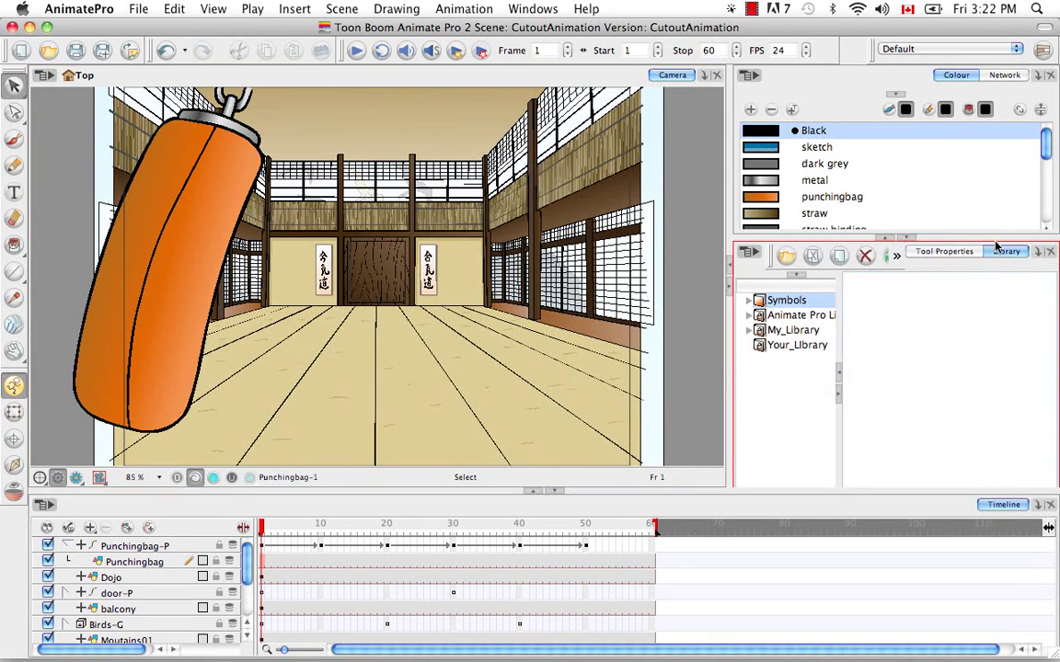
key(grave)
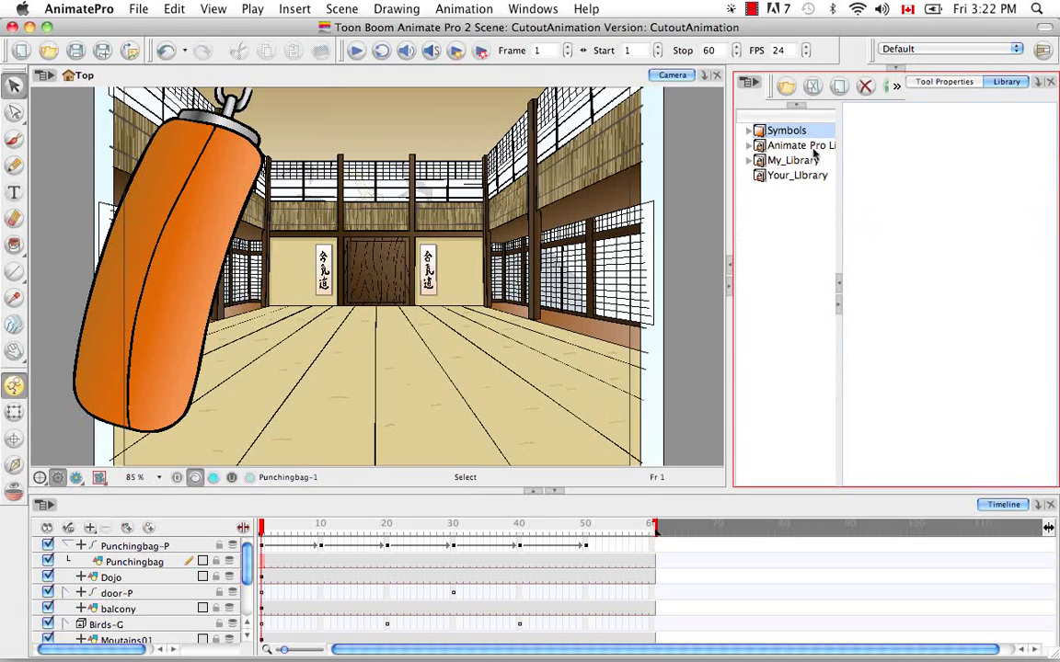
click(767, 146)
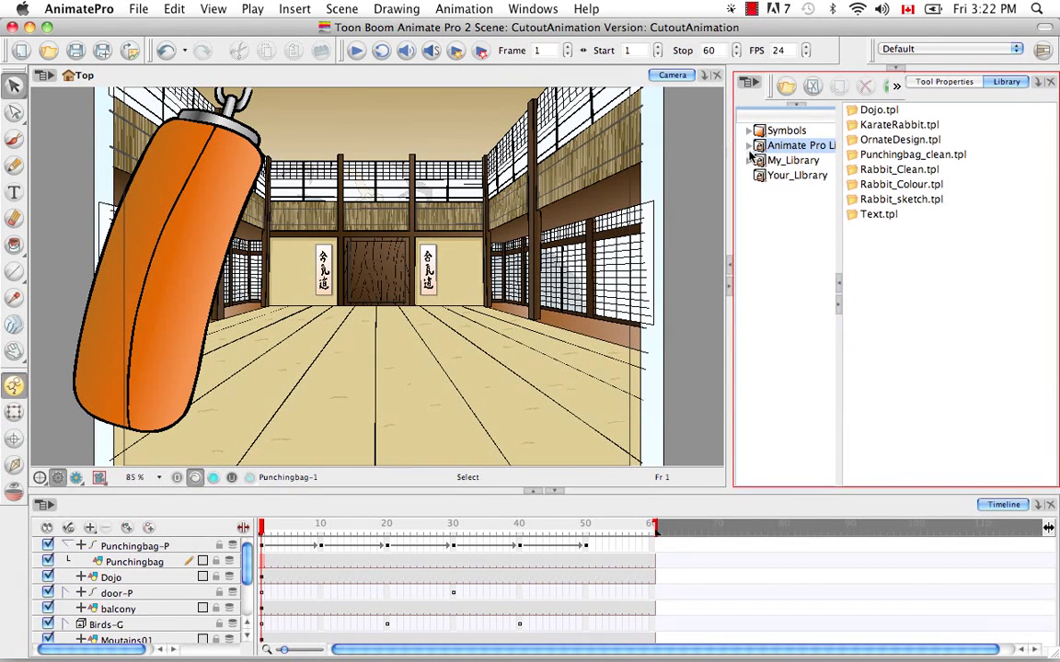
click(748, 147)
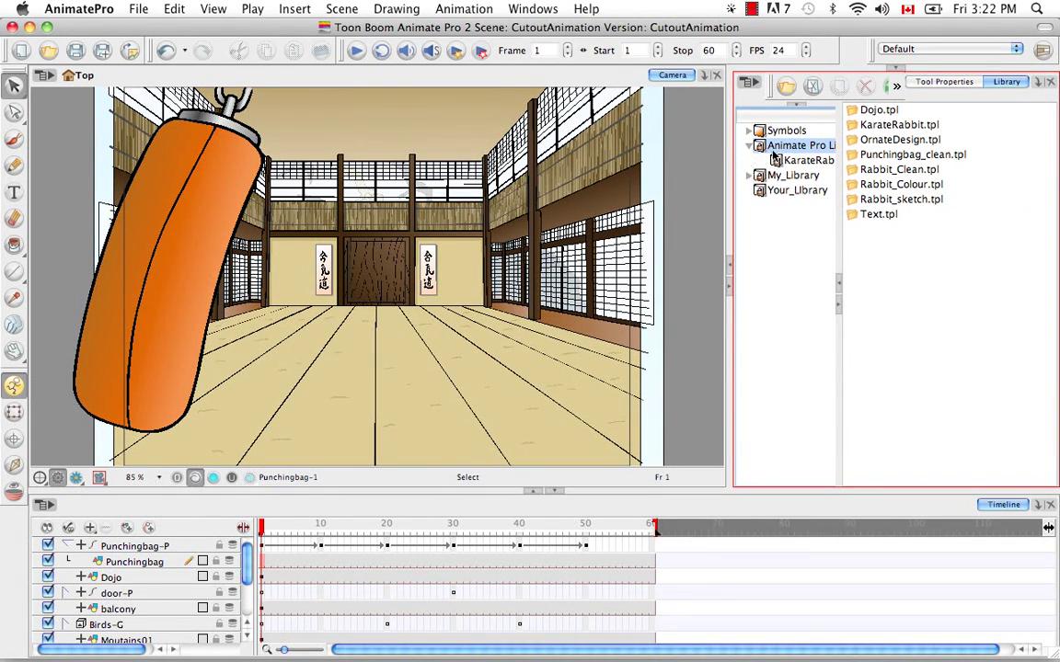
drag(839, 324, 863, 324)
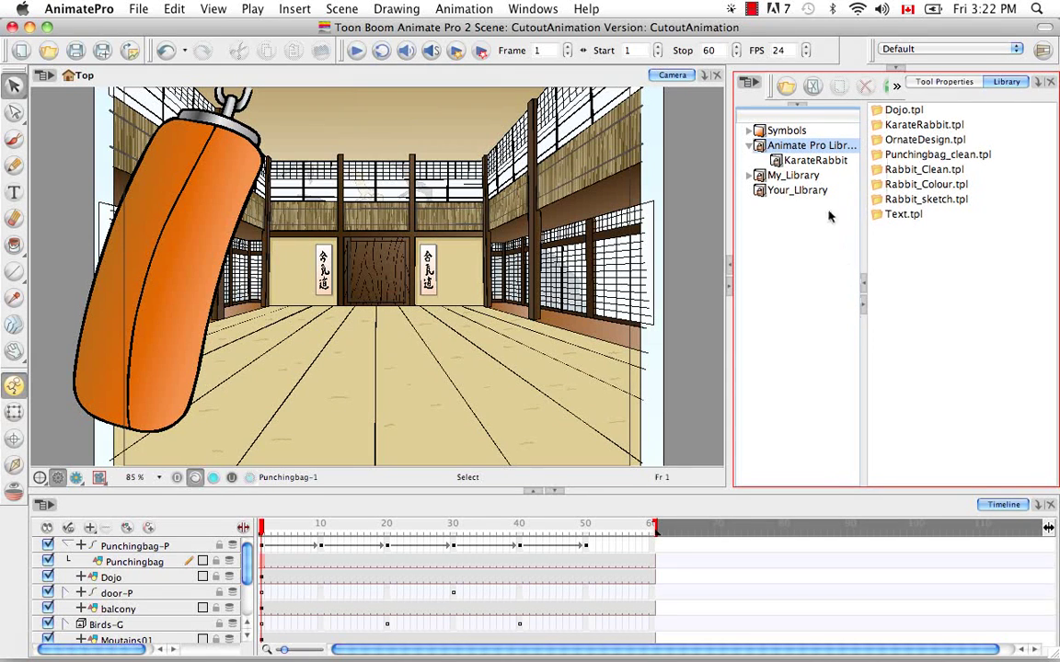
click(828, 161)
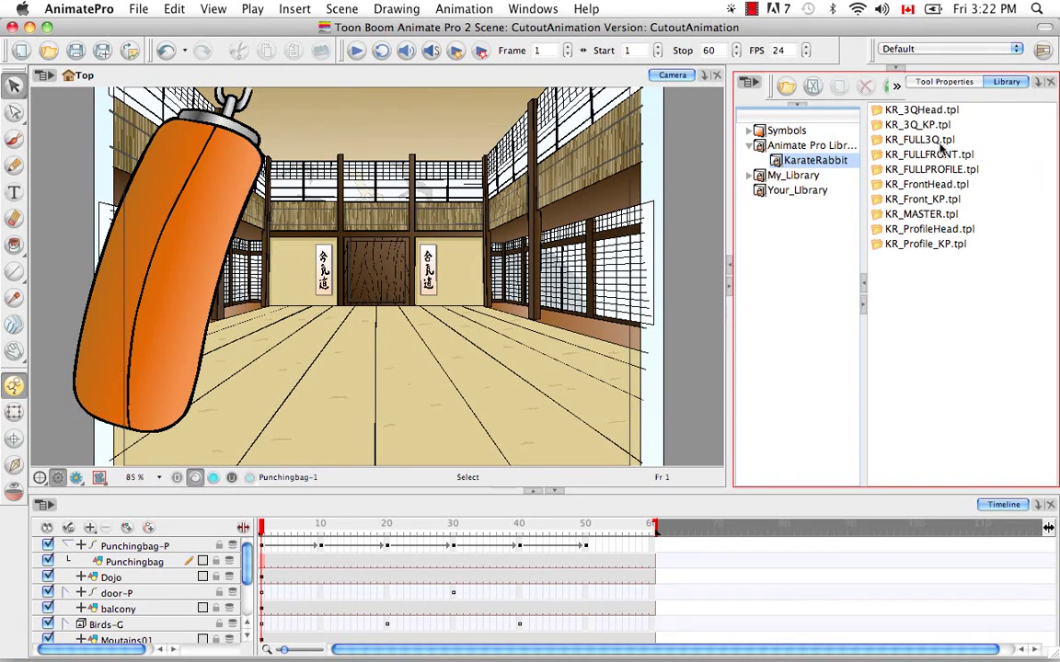
Drag KR_FULL3Q.tpl into the dojo Camera view, then delete the added layer.
click(891, 140)
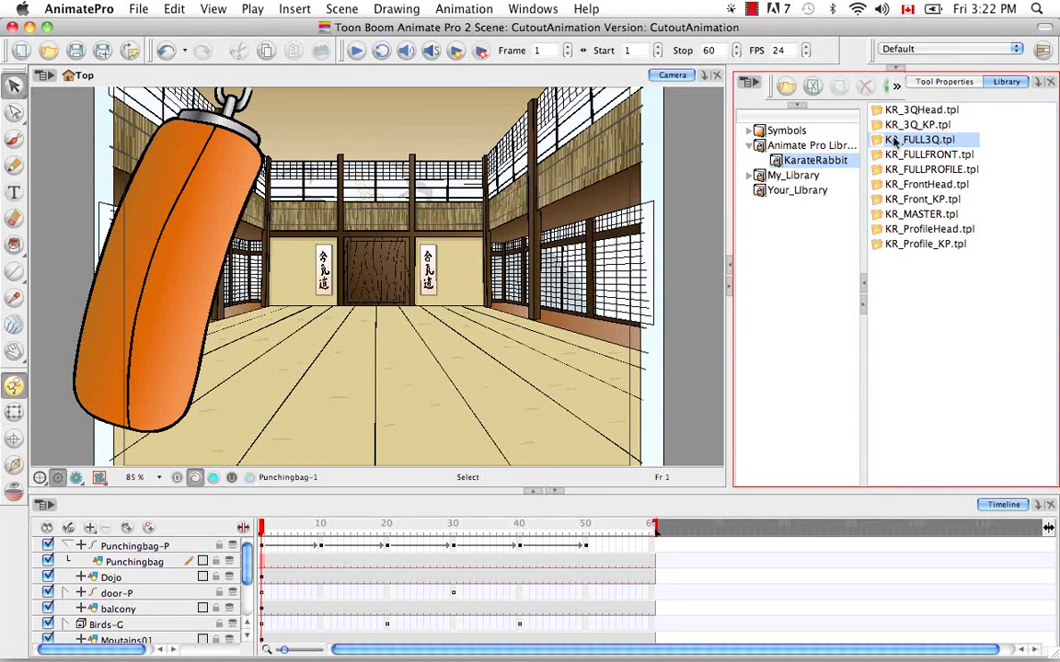
drag(894, 141, 386, 267)
drag(911, 140, 471, 336)
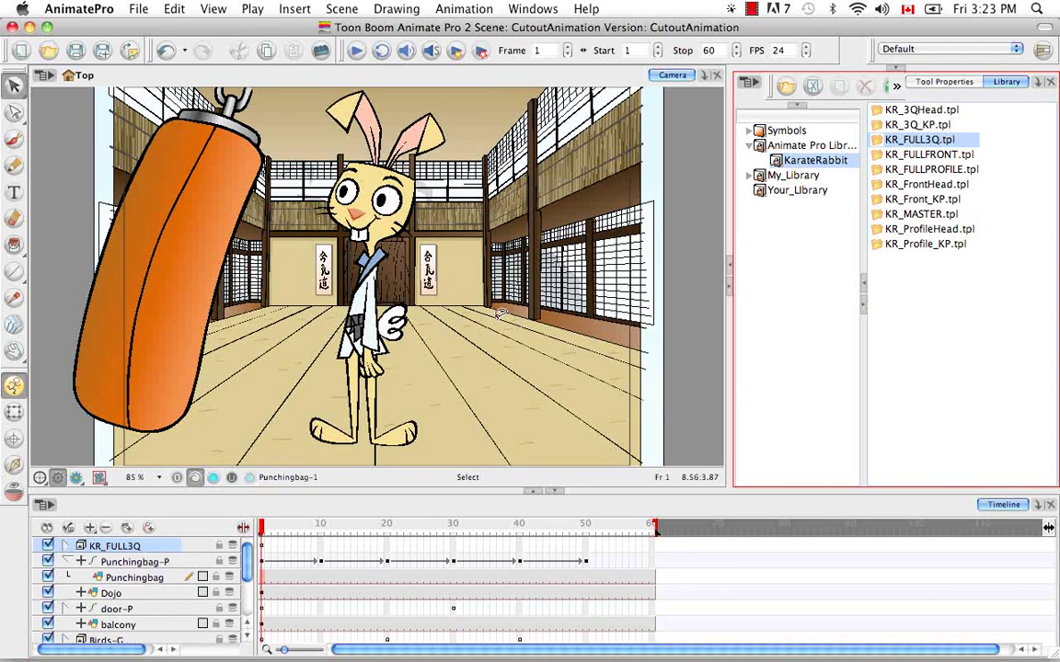
click(106, 527)
click(635, 366)
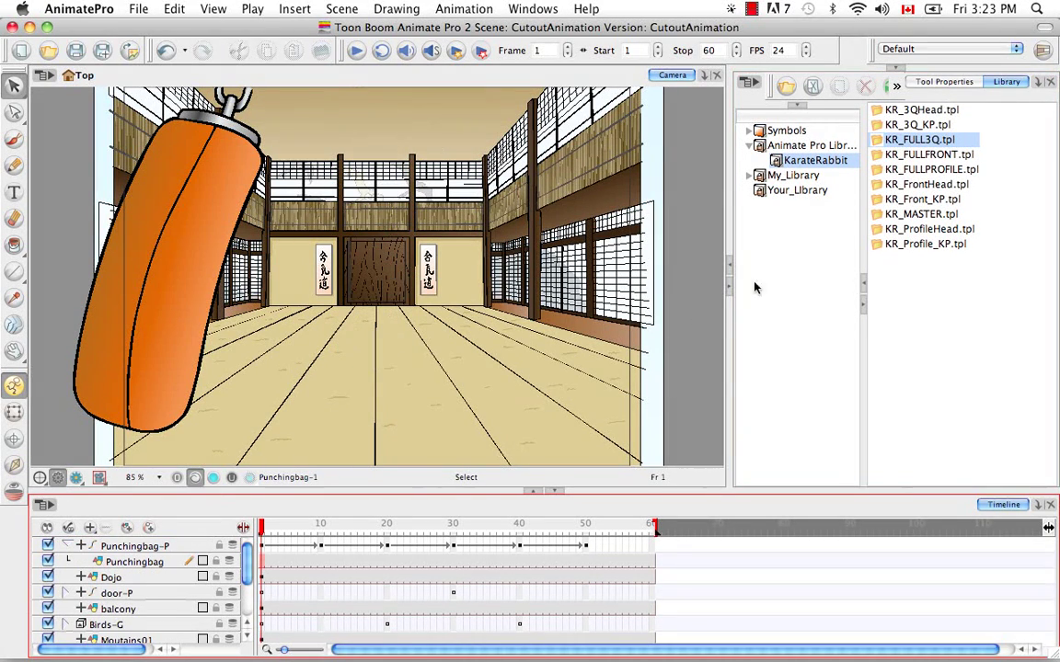
Add KR_FULL3Q back into the timeline, expanding its layer and MASTER-PEG.
click(784, 217)
drag(281, 485, 264, 603)
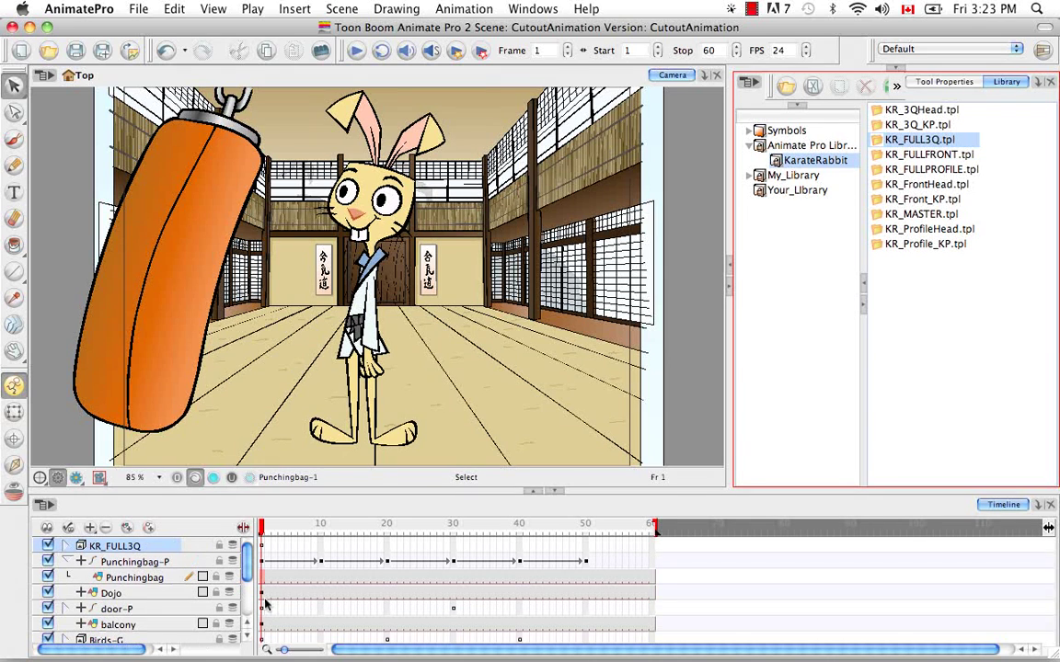
click(67, 547)
click(83, 561)
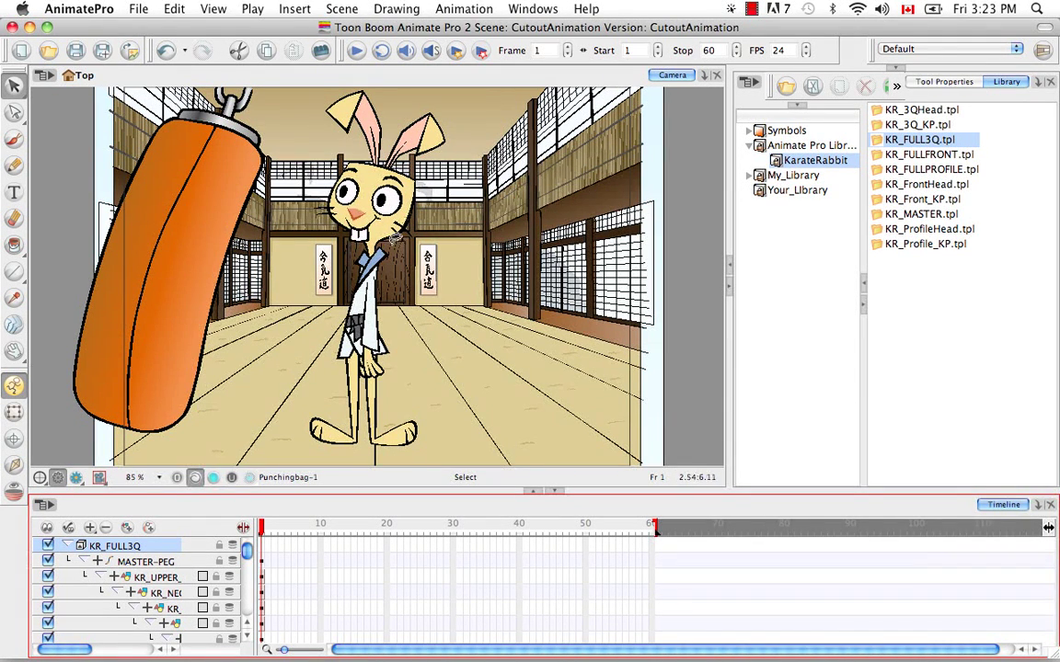
Collapse the KR_FULL3Q layer and delete it, confirming with OK.
click(72, 547)
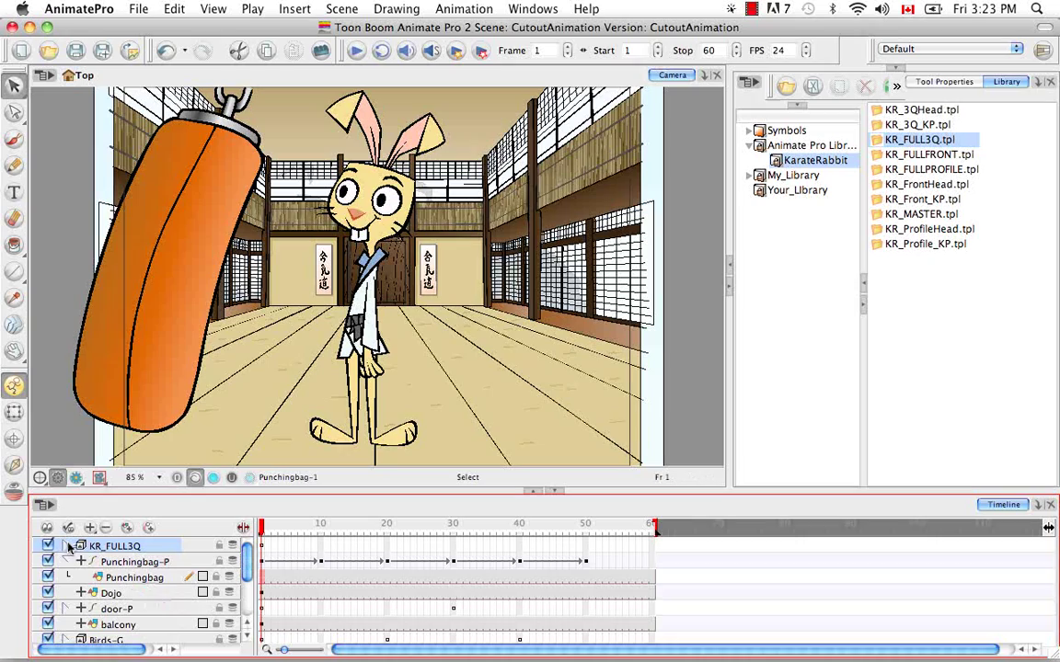
click(105, 527)
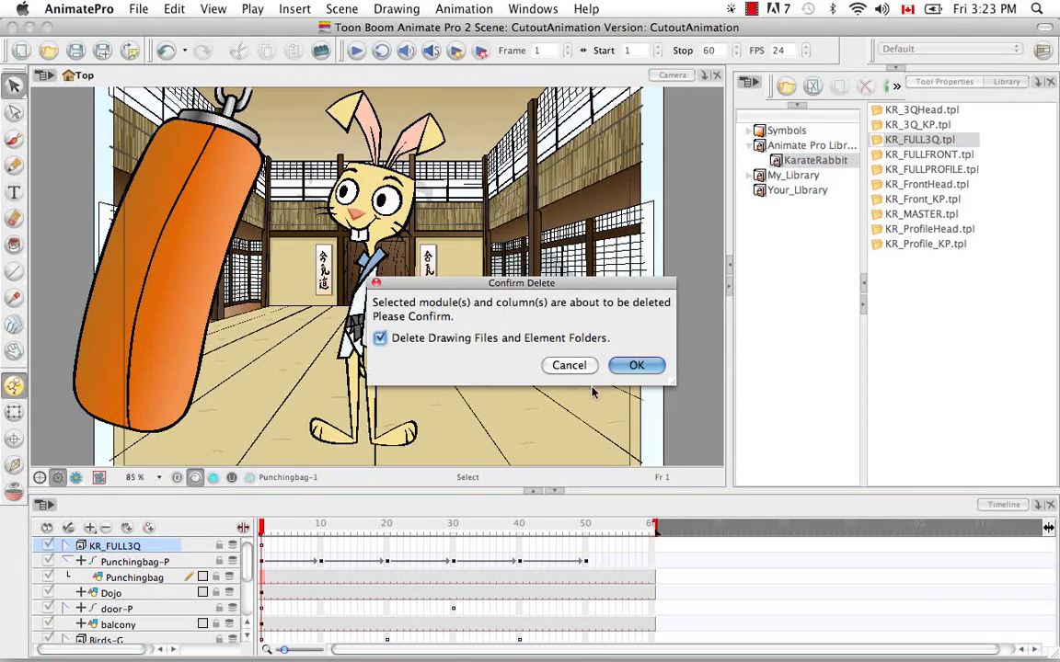
click(635, 365)
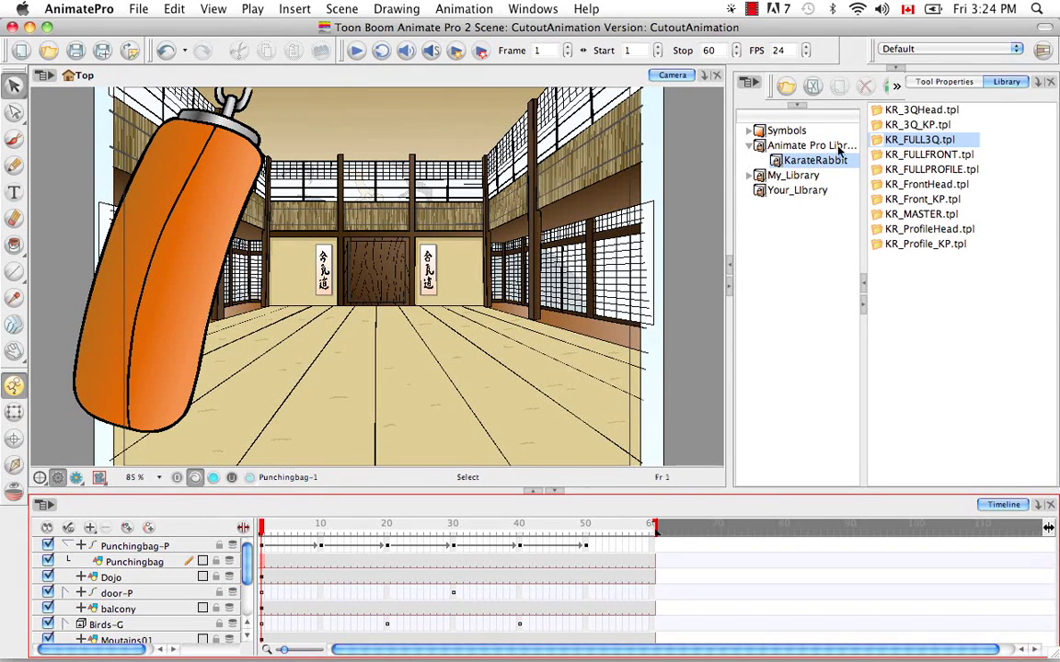
Show the Network view and drop KR_MASTER.tpl into it.
click(807, 66)
click(1004, 75)
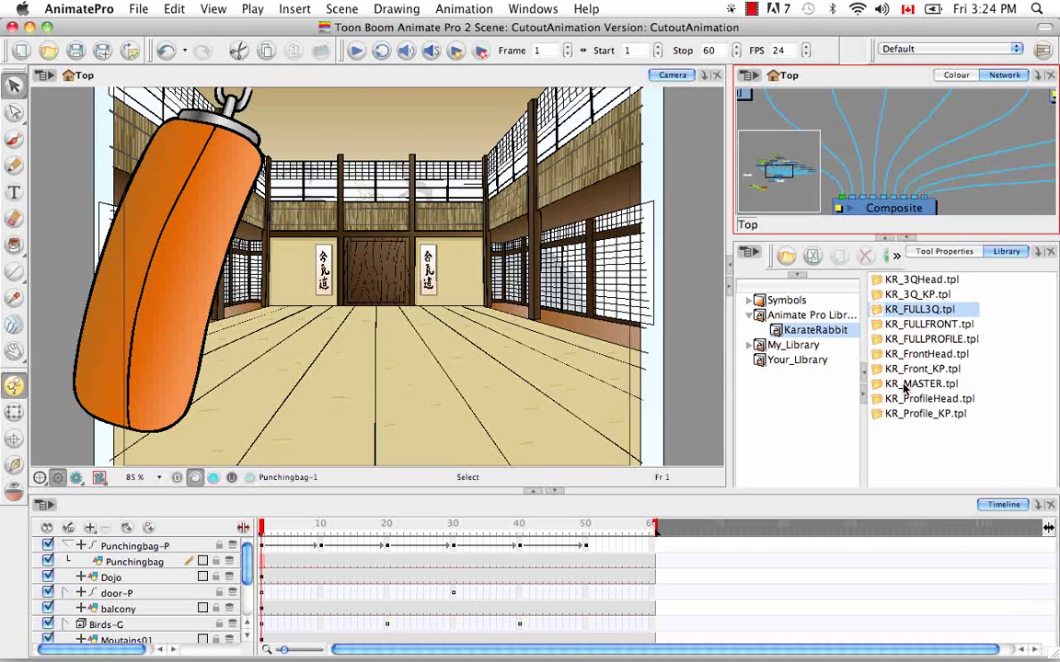
drag(920, 383, 853, 112)
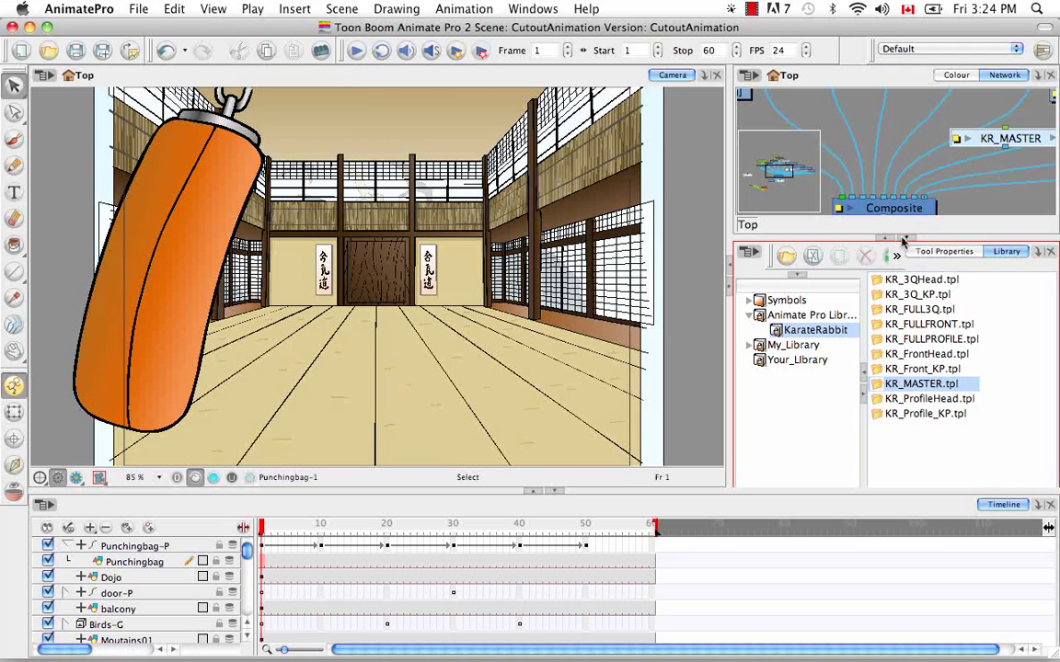
Enlarge the network view, move the KR_MASTER node beside Composite, and connect its output to Composite.
click(814, 223)
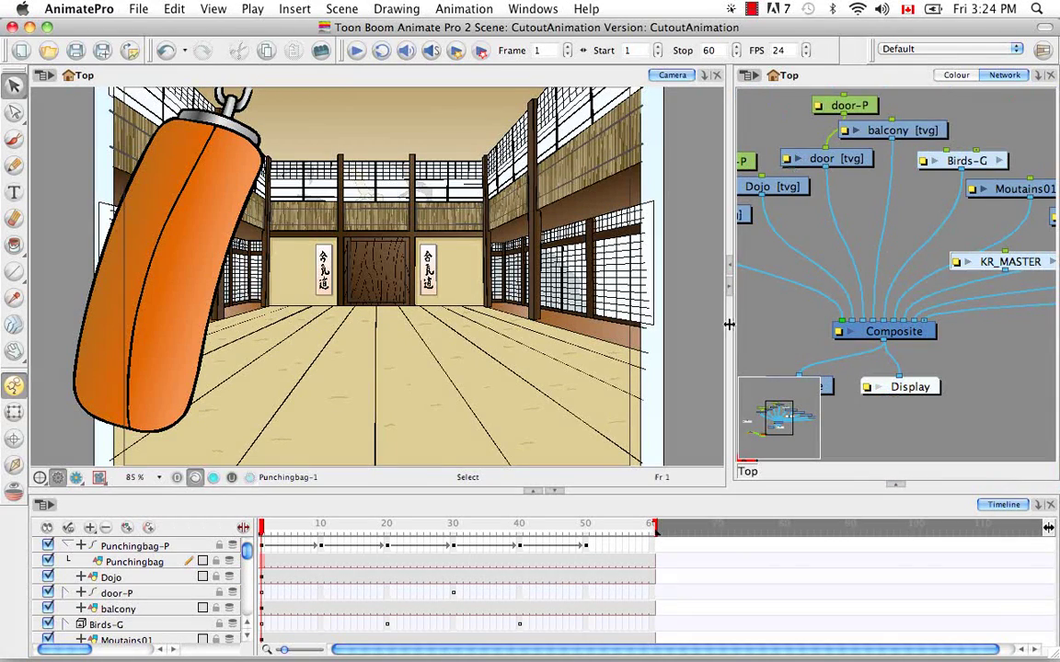
drag(730, 291, 605, 330)
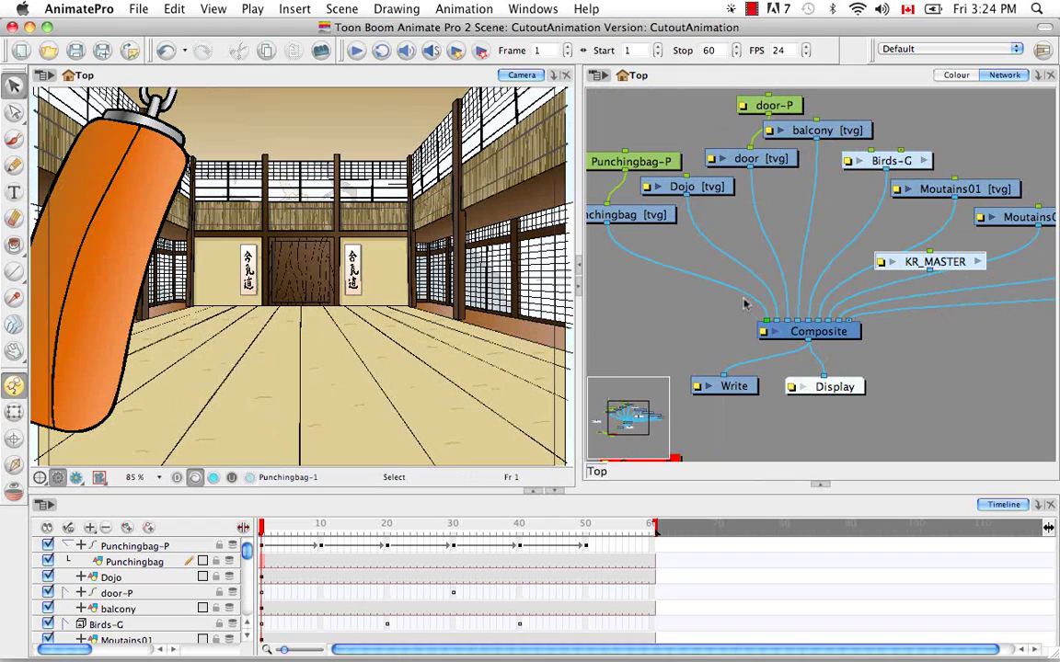
drag(906, 261, 976, 129)
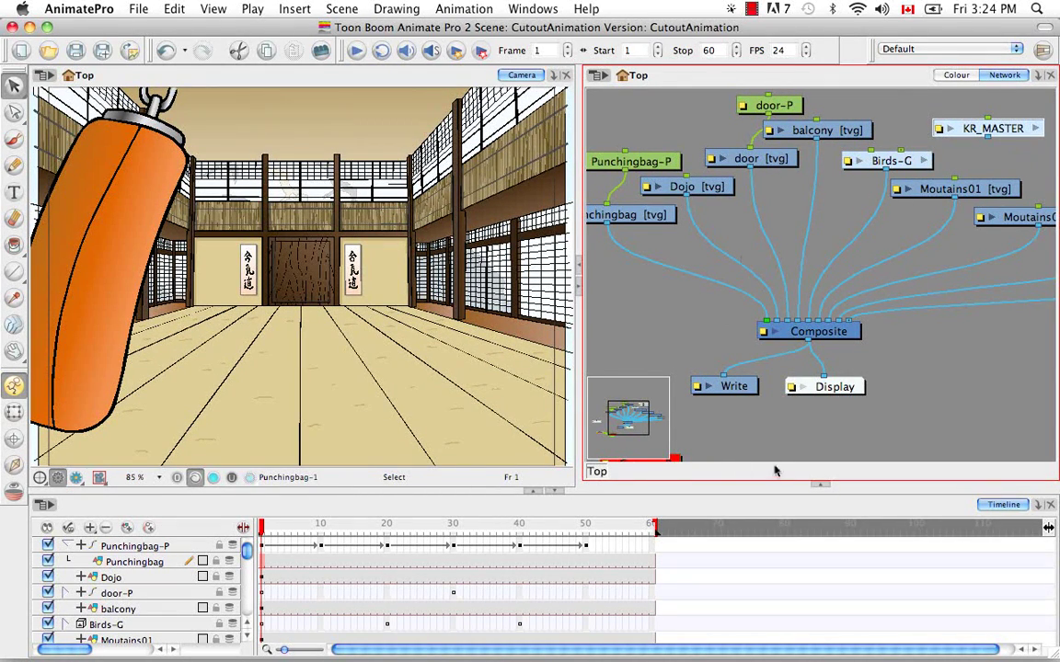
drag(1017, 135, 670, 298)
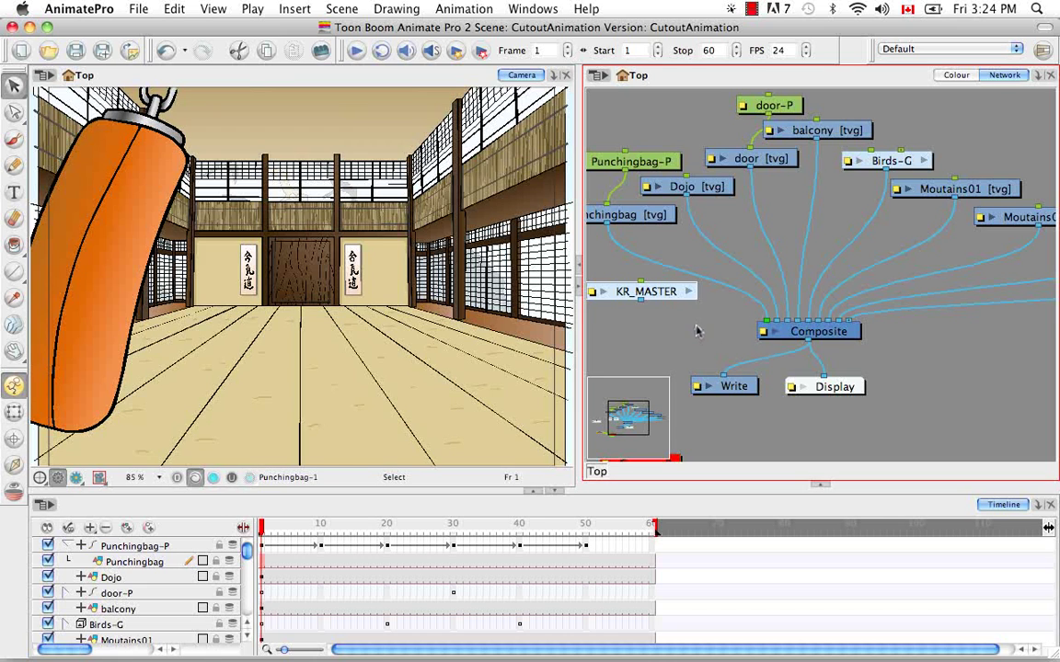
drag(641, 301, 764, 322)
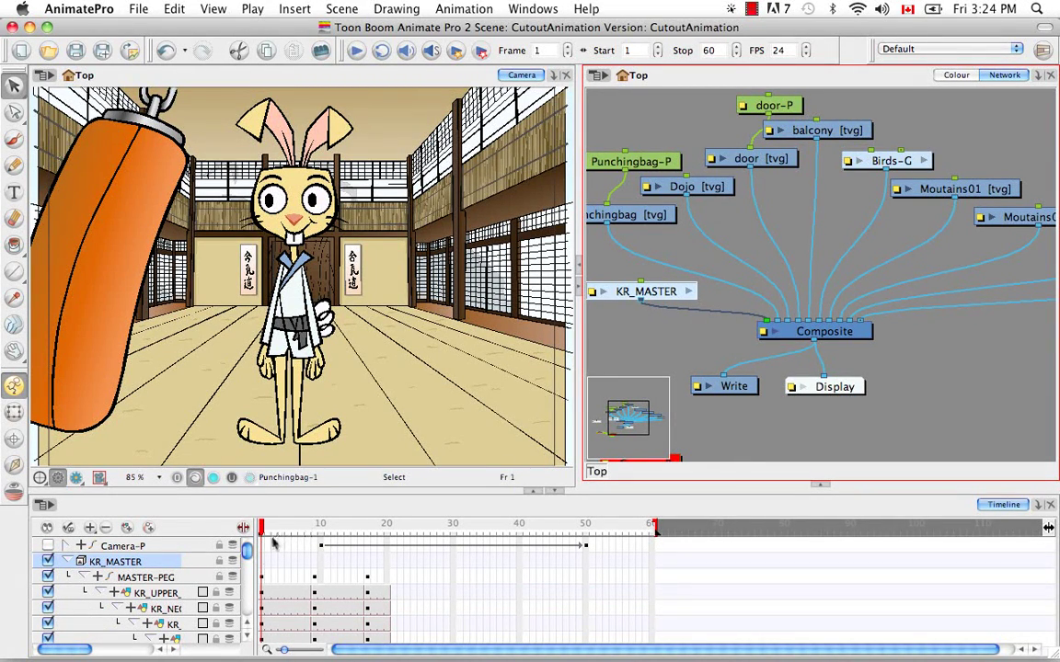
Delete the KR_MASTER cell at frame 8, then expand the layer and check frame 9.
drag(264, 529, 312, 555)
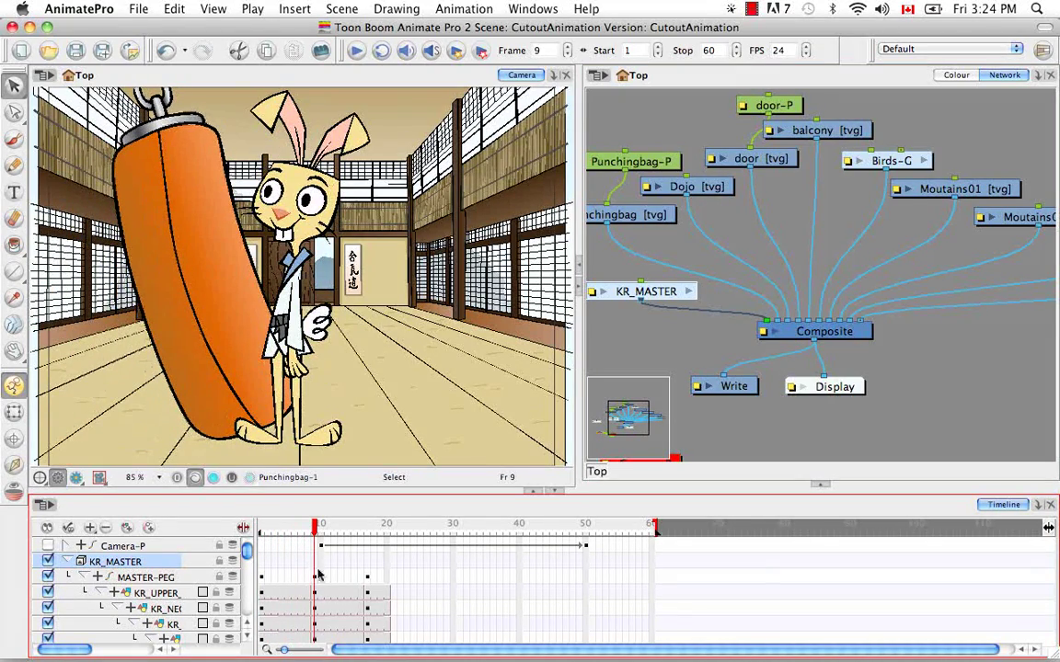
click(81, 561)
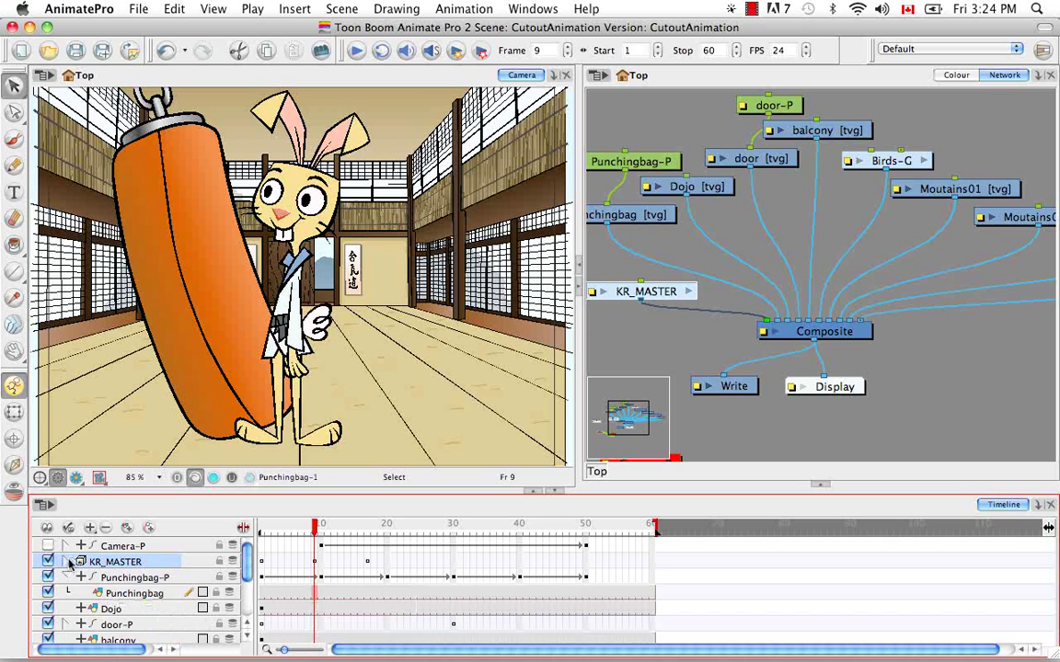
click(304, 567)
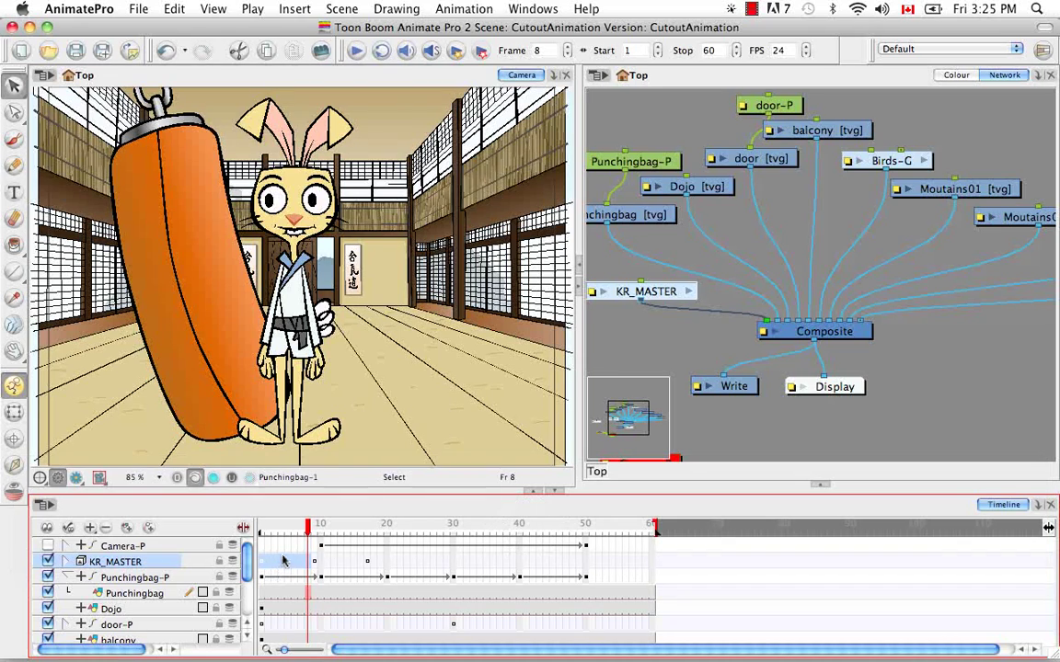
key(BackSpace)
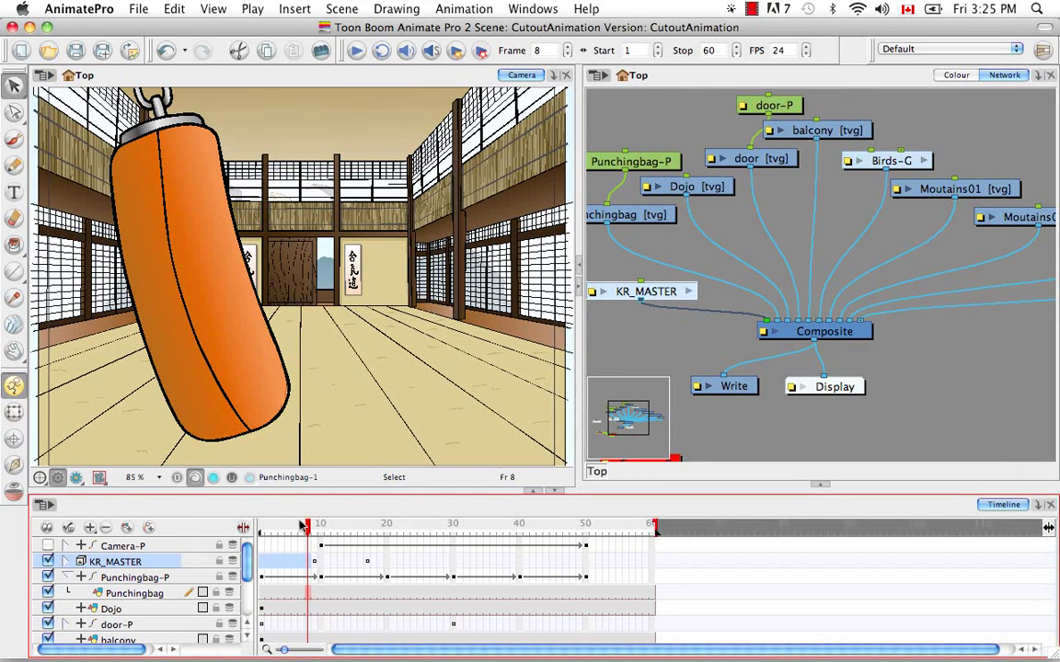
click(66, 561)
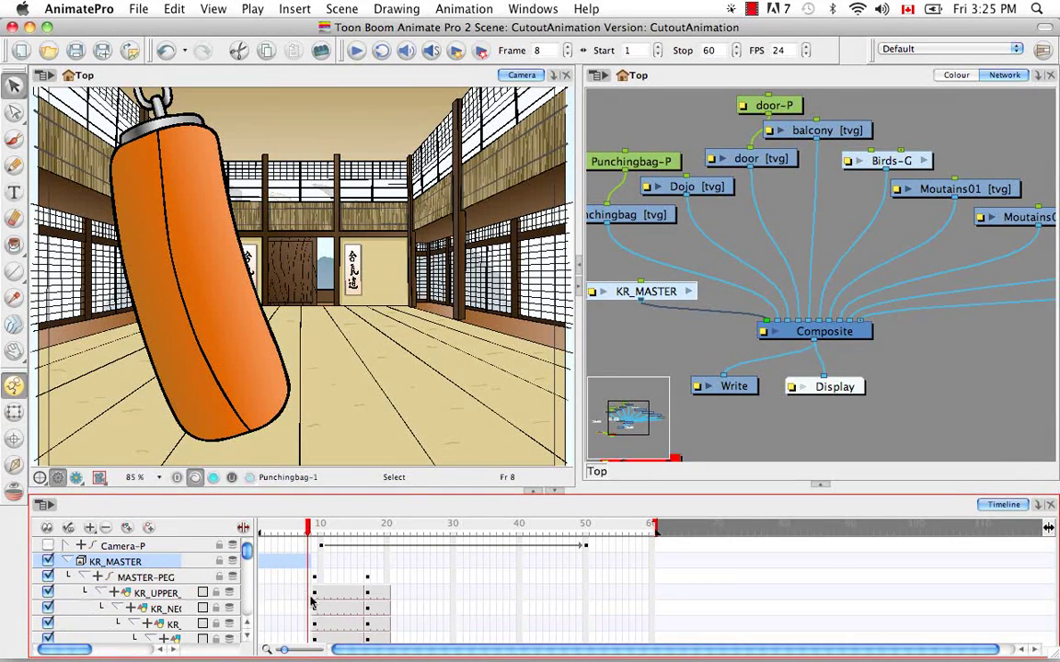
mouse_move(246, 552)
mouse_down()
mouse_move(248, 581)
mouse_move(245, 545)
mouse_up()
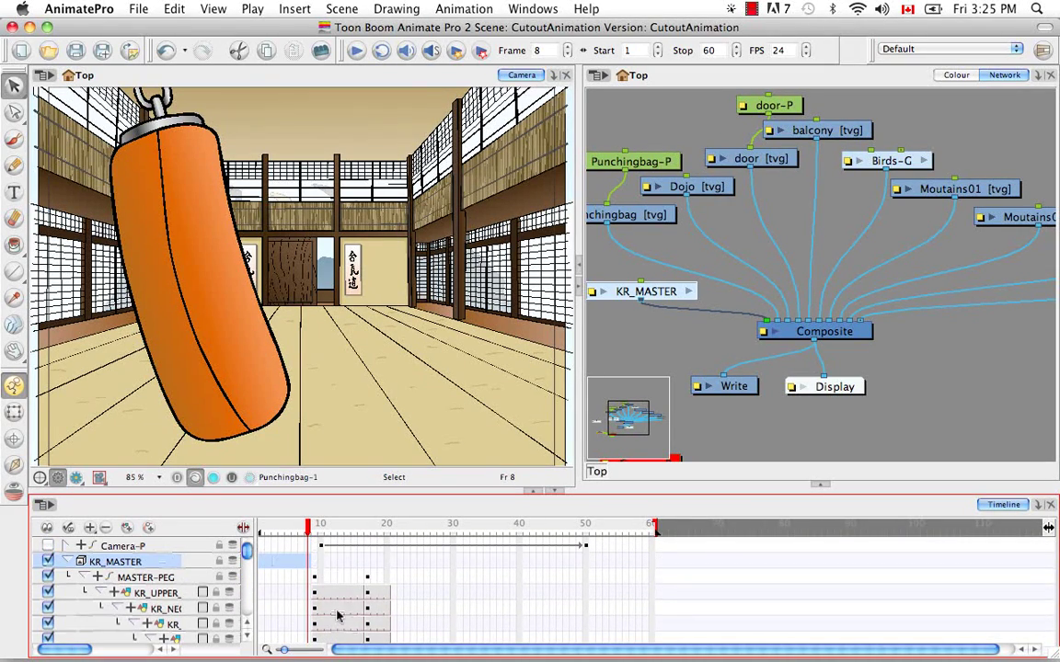
click(313, 526)
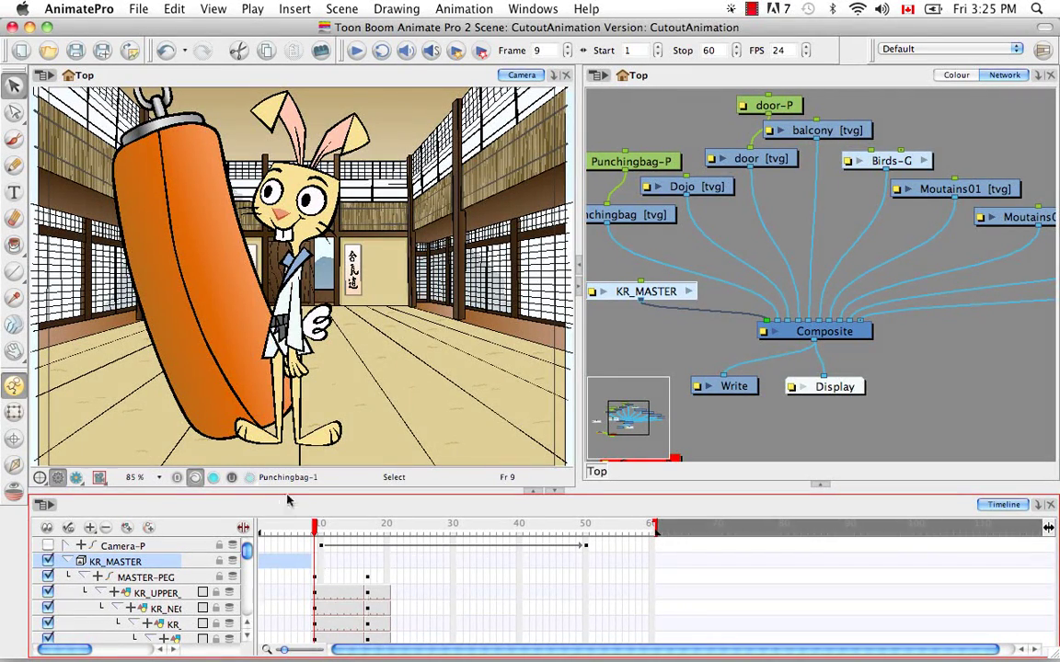
Delete frames 10–30 on the KR_MASTER row, then expand it and review frame 9.
click(67, 561)
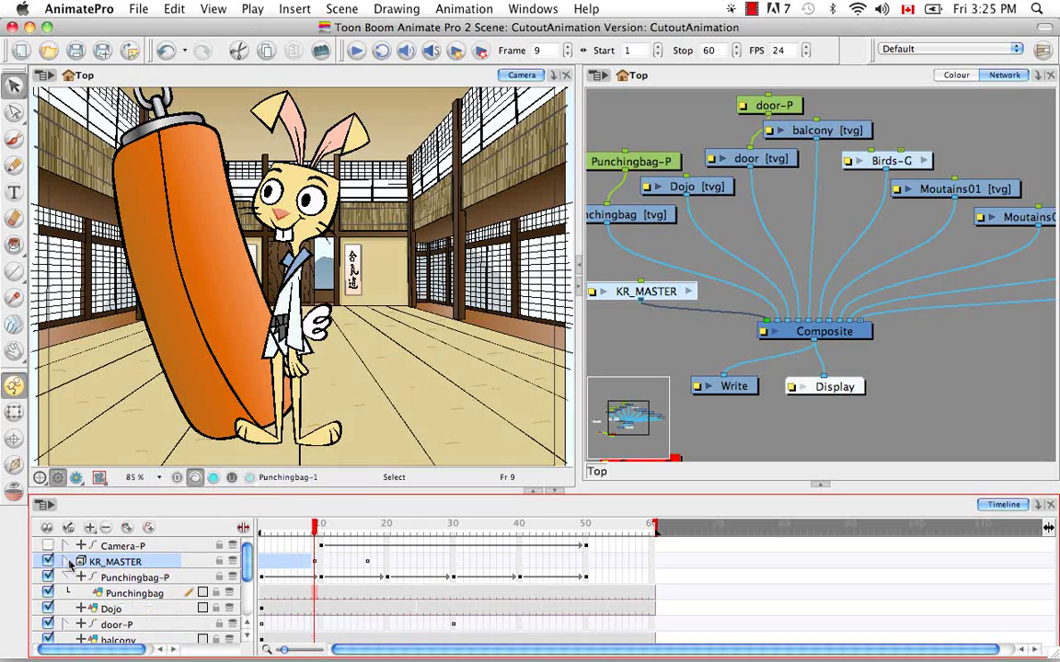
click(321, 563)
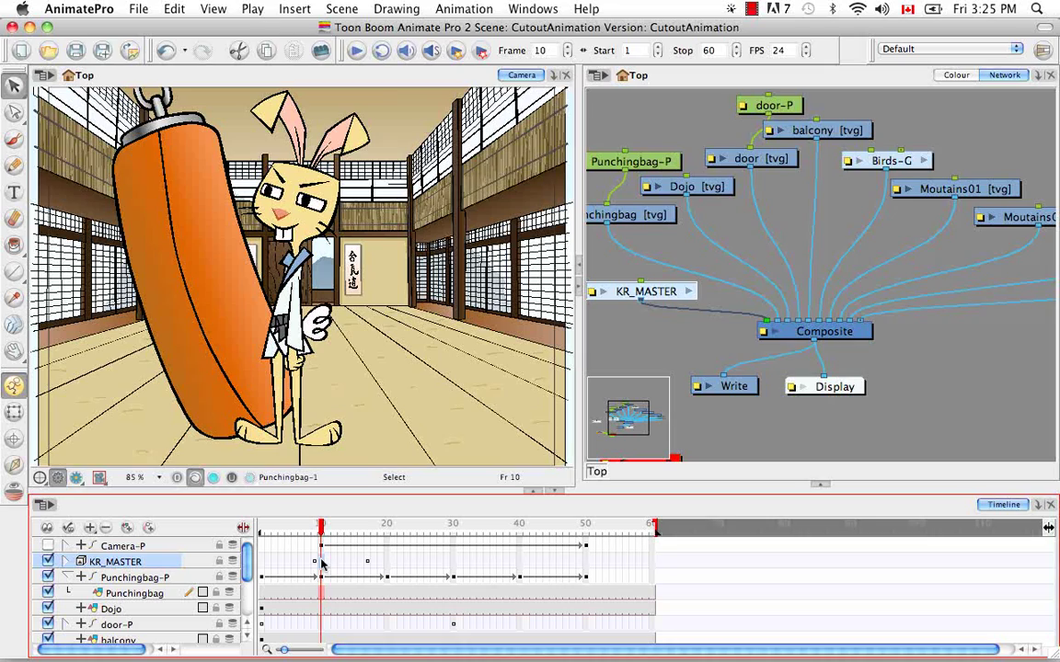
click(315, 526)
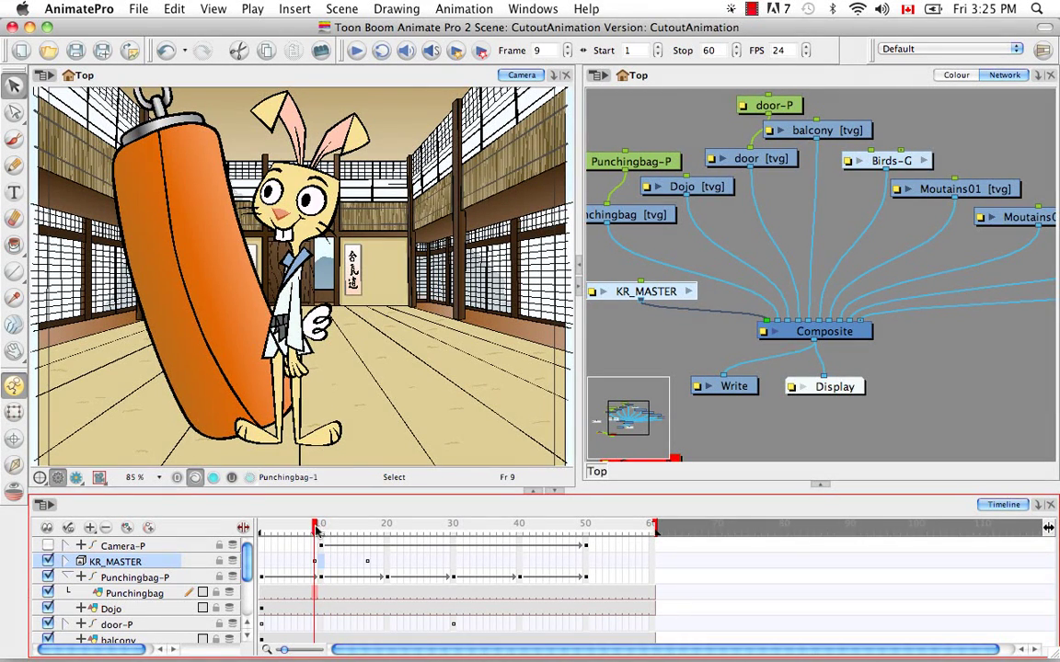
click(320, 565)
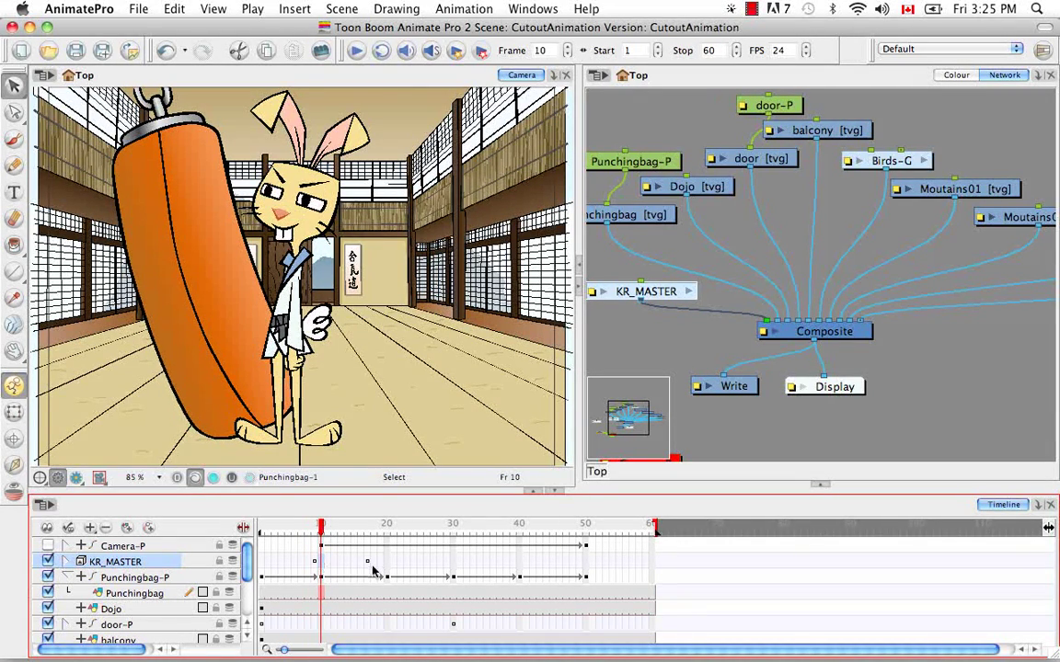
drag(321, 562, 455, 562)
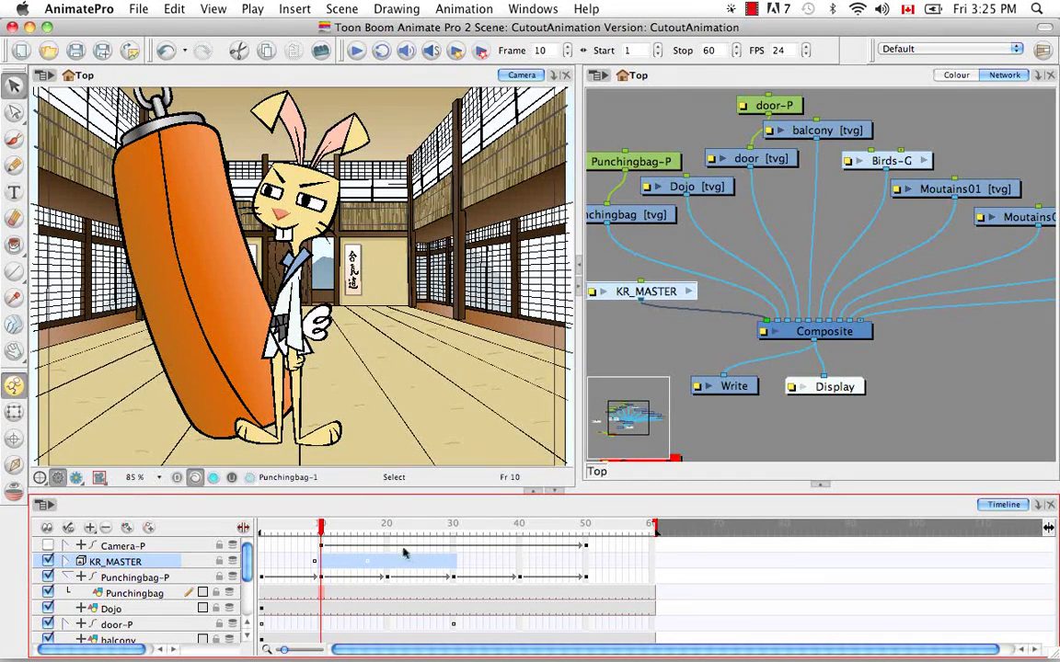
key(BackSpace)
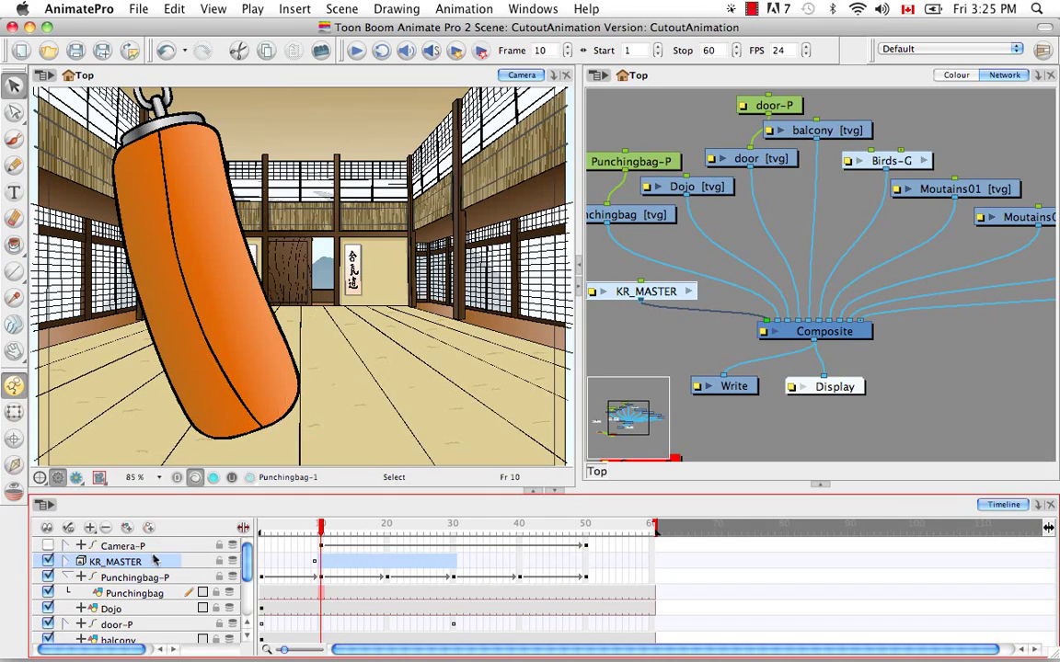
click(63, 562)
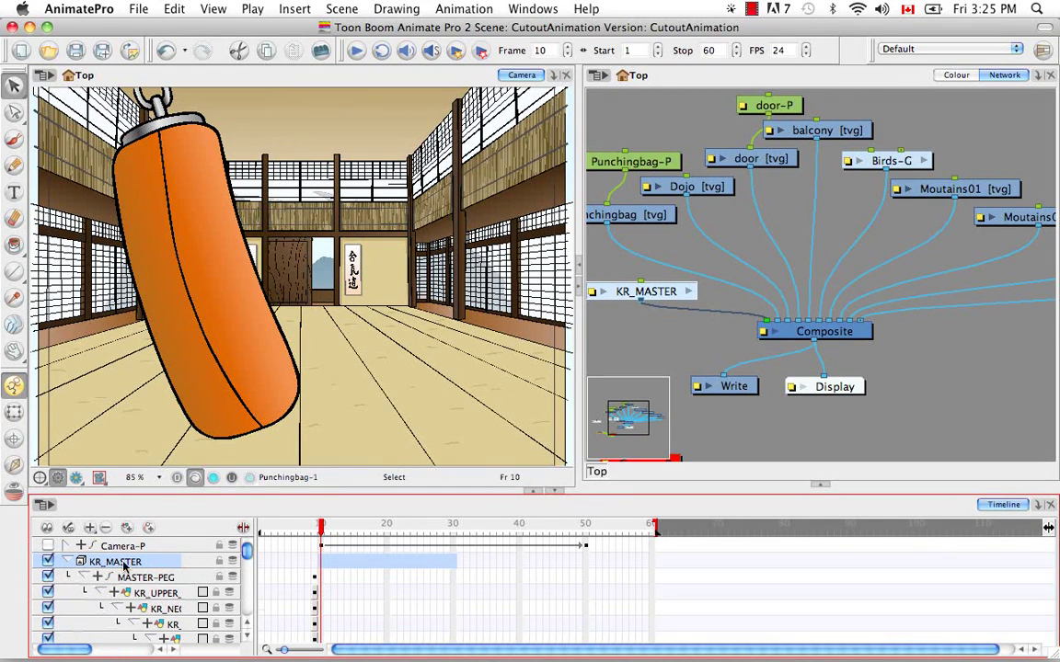
click(315, 543)
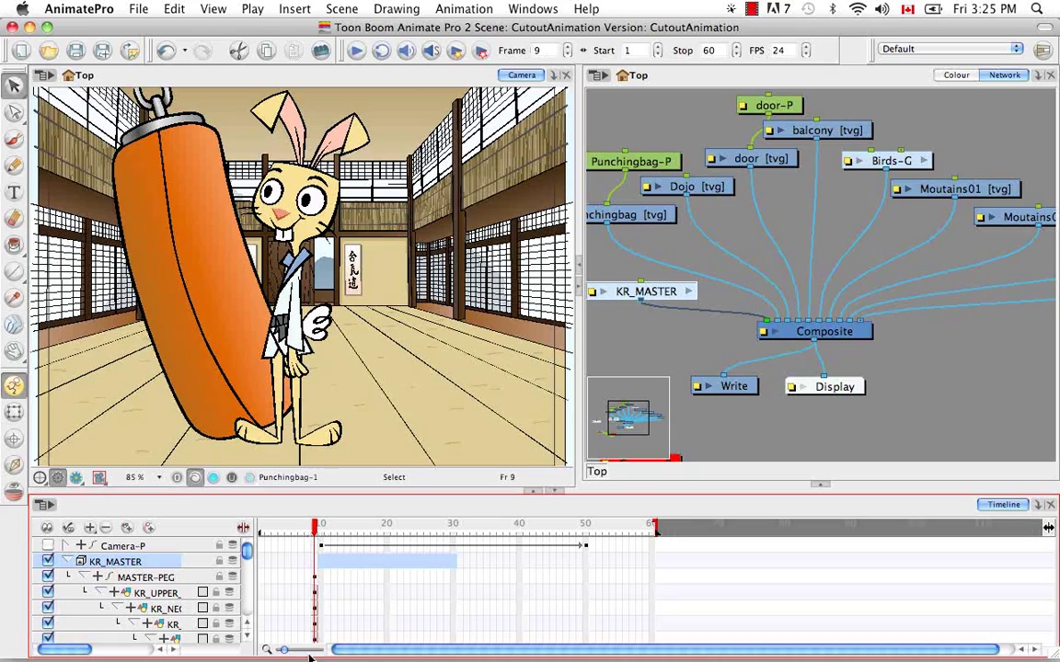
mouse_move(247, 550)
mouse_down()
mouse_move(246, 579)
mouse_move(247, 551)
mouse_up()
Collapse KR_MASTER, jump to frame 1, then expand it to check MASTER-PEG, KR_UPPER and neck.
click(67, 562)
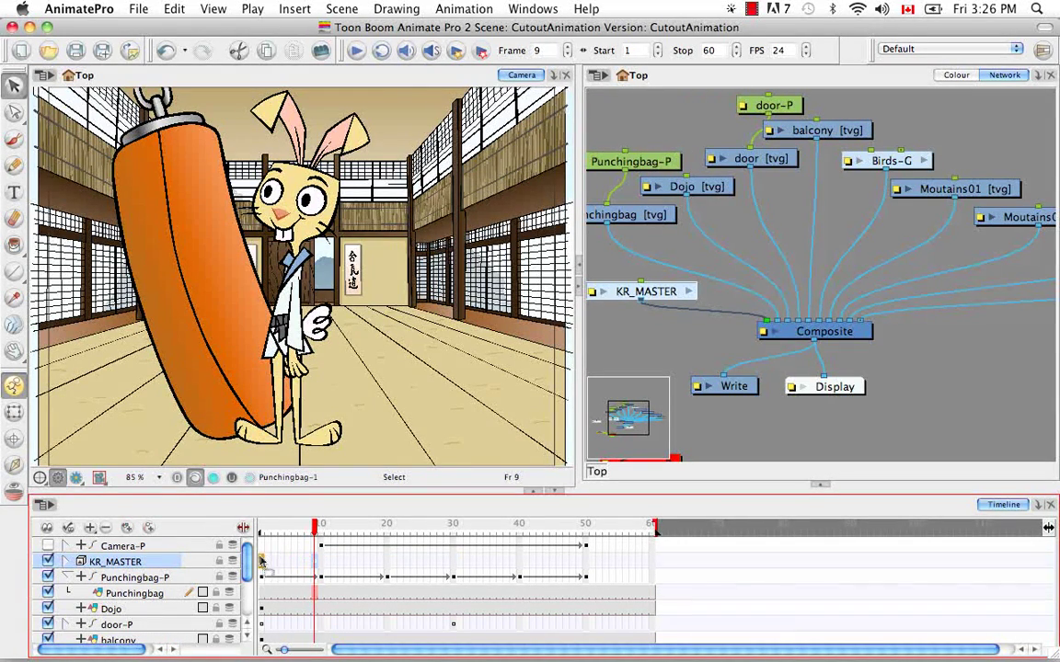
click(262, 524)
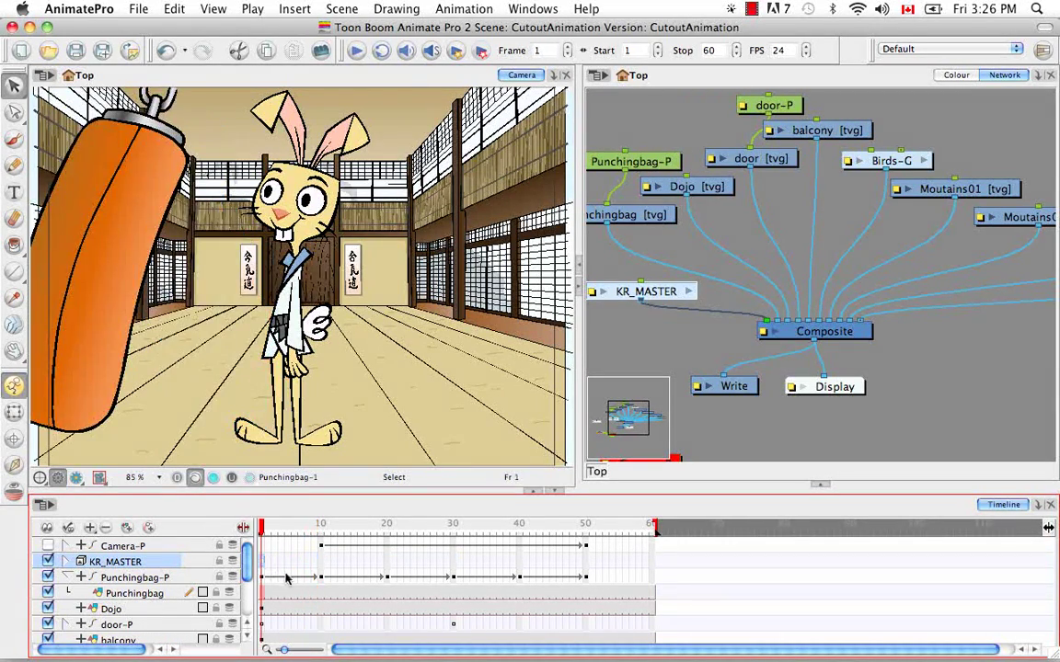
click(66, 562)
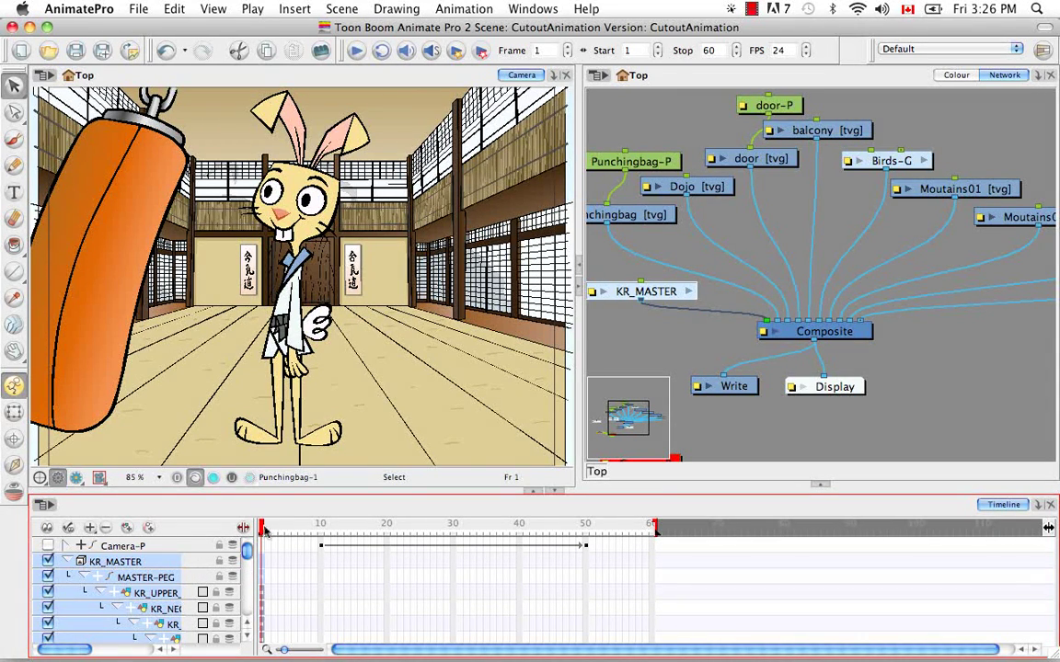
Extend the KR_MASTER rabbit's exposure through frame 60 with Extend Exposure.
drag(262, 530, 261, 530)
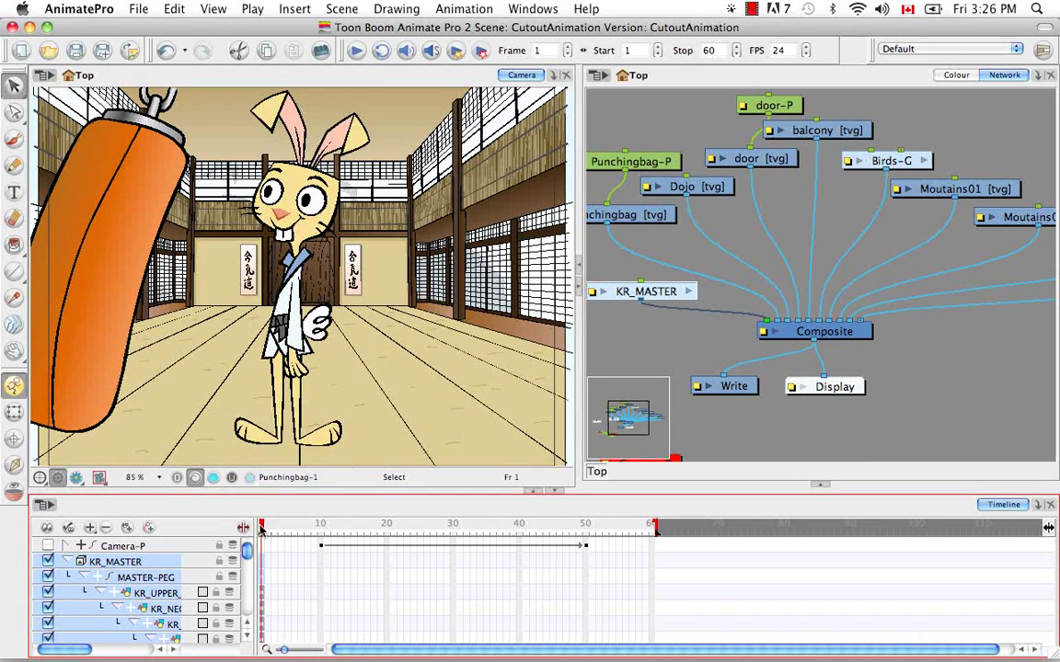
click(69, 562)
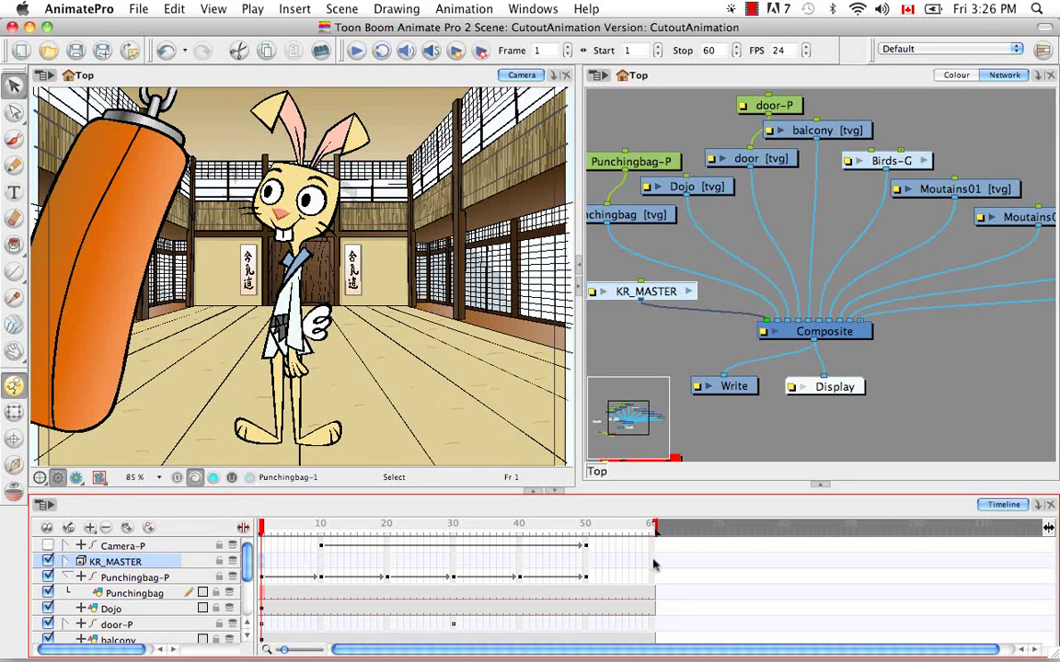
click(653, 550)
right_click(655, 561)
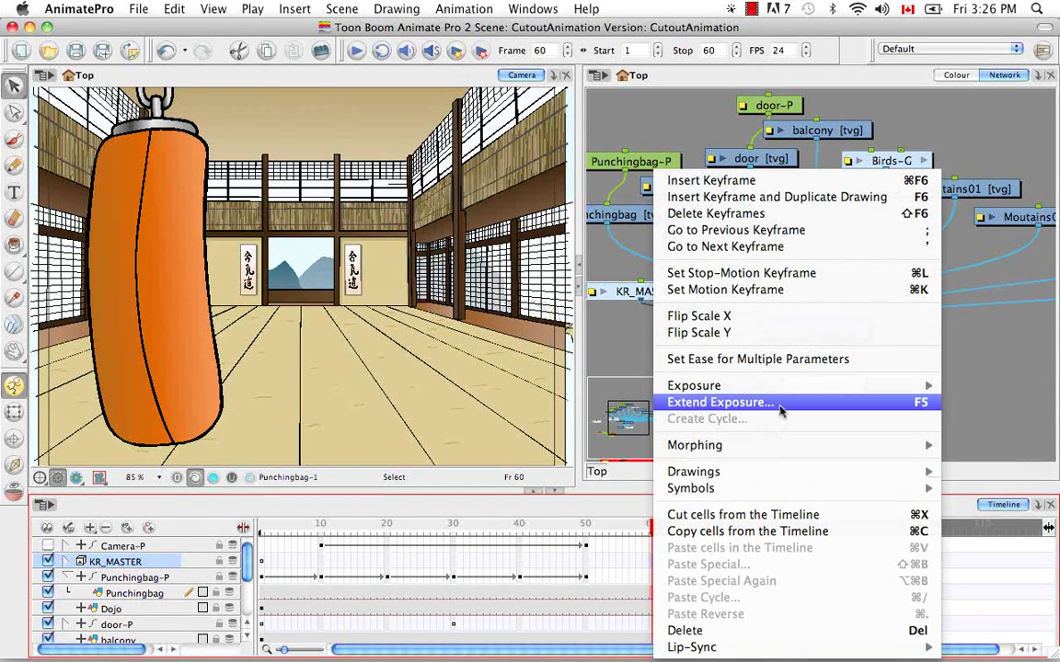
click(889, 406)
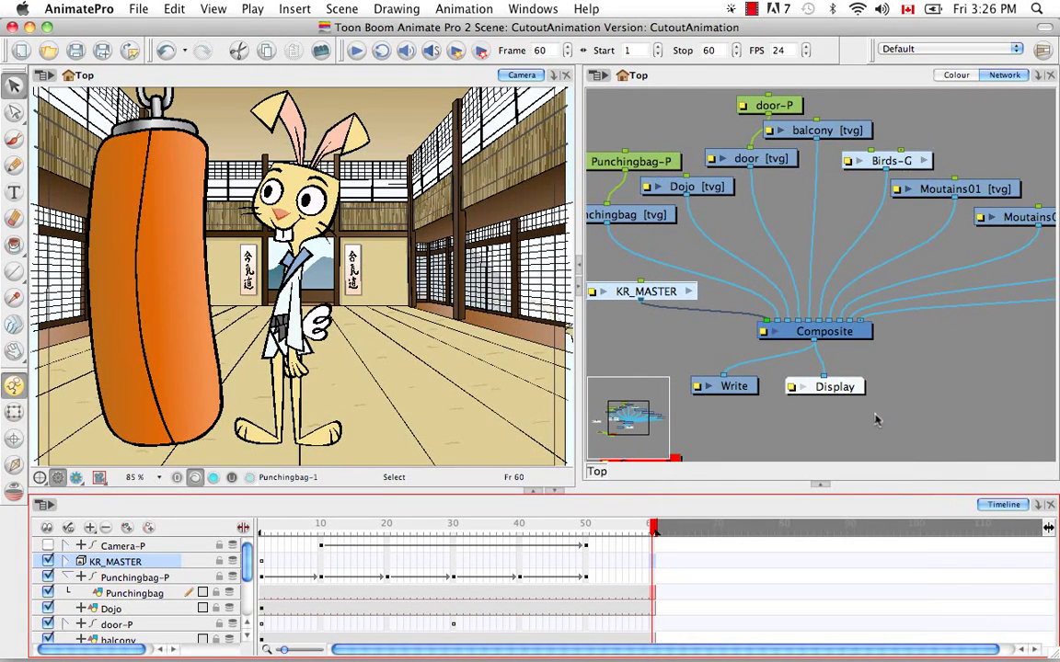